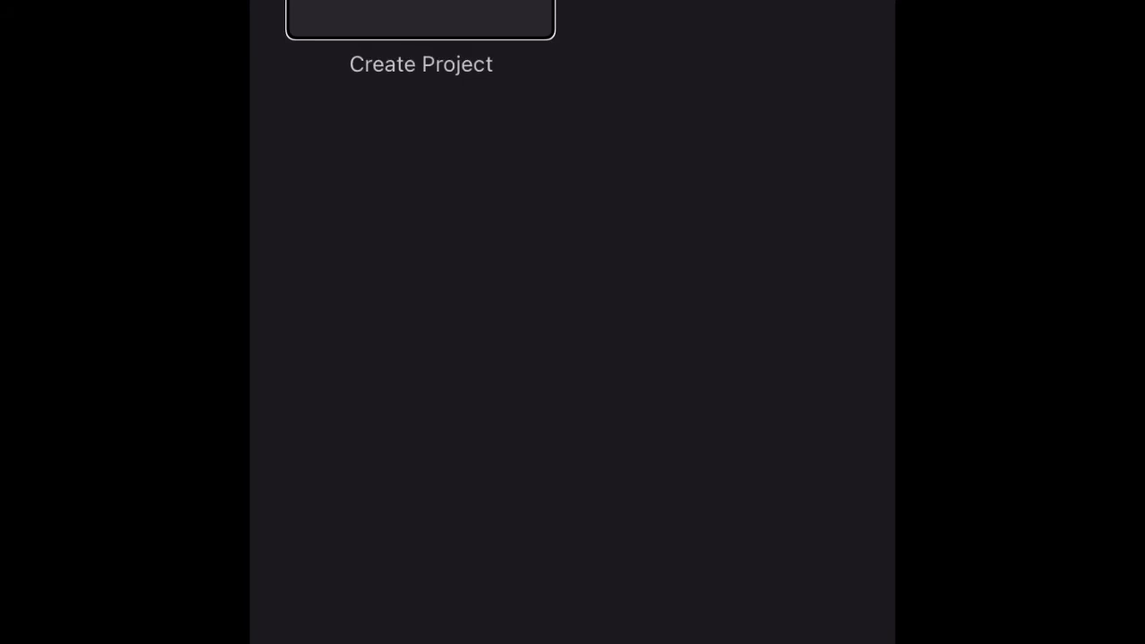
- Start a new project and move focus onto the Movie project type
key("space")
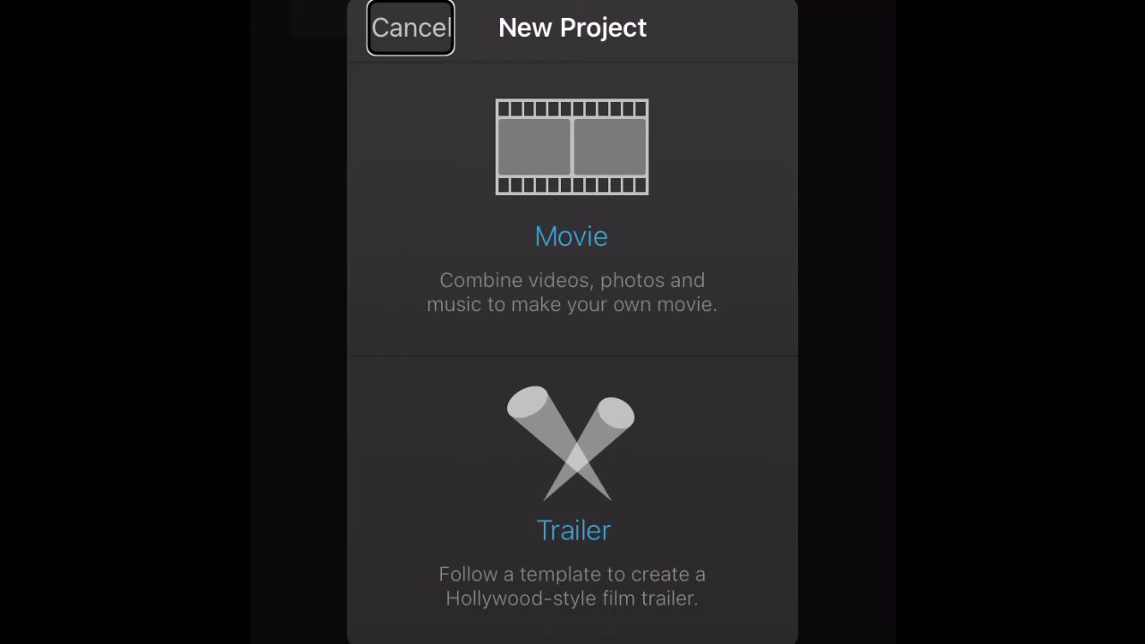
key("Right")
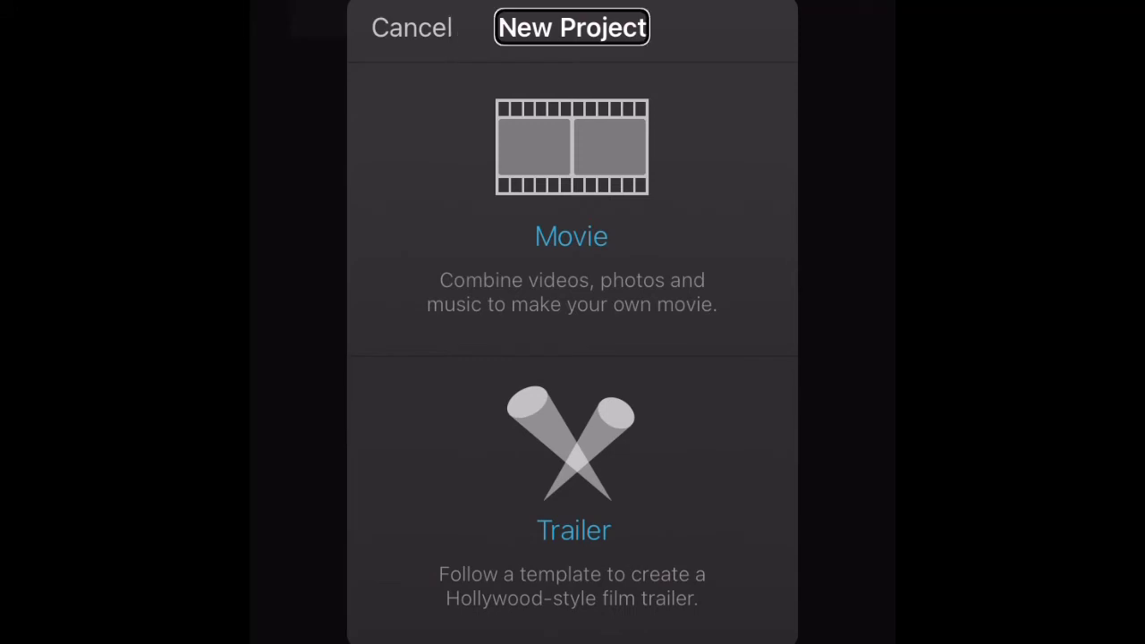
key("Right")
key("Right")
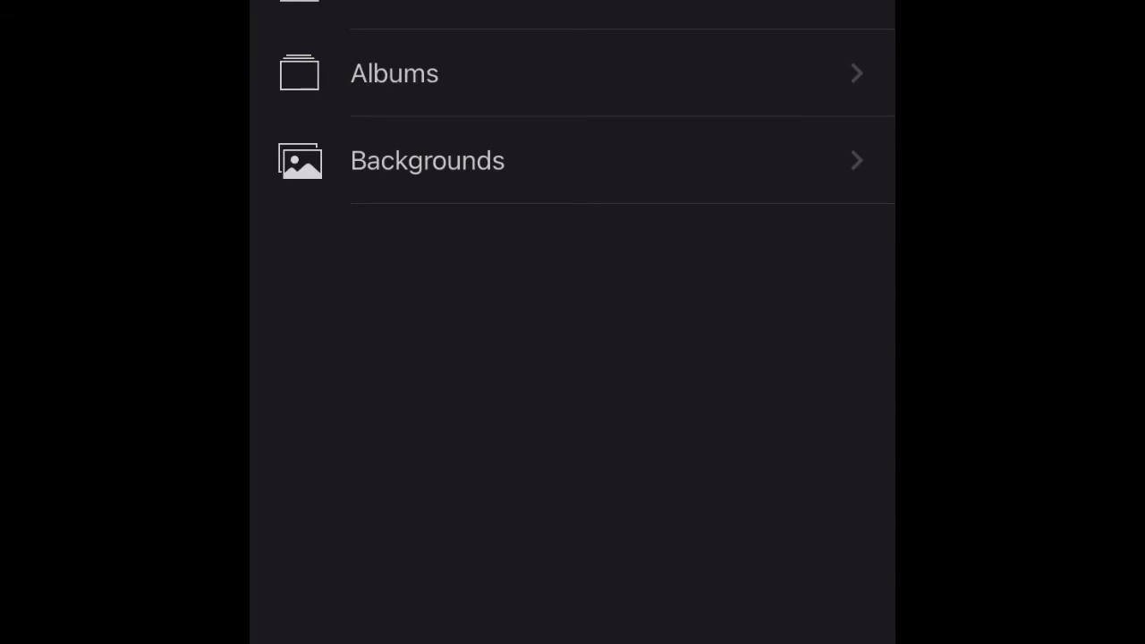
- Browse the media sources, moving from Photos down to Albums and back up
scroll(572, 268, "up", 1)
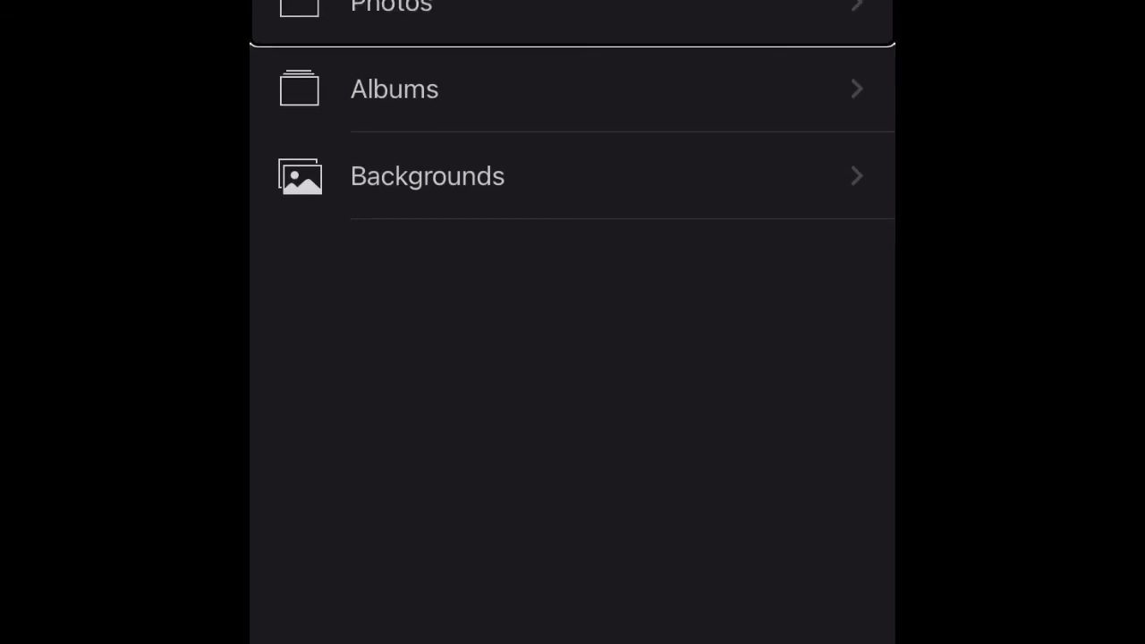
key("Down")
key("Down")
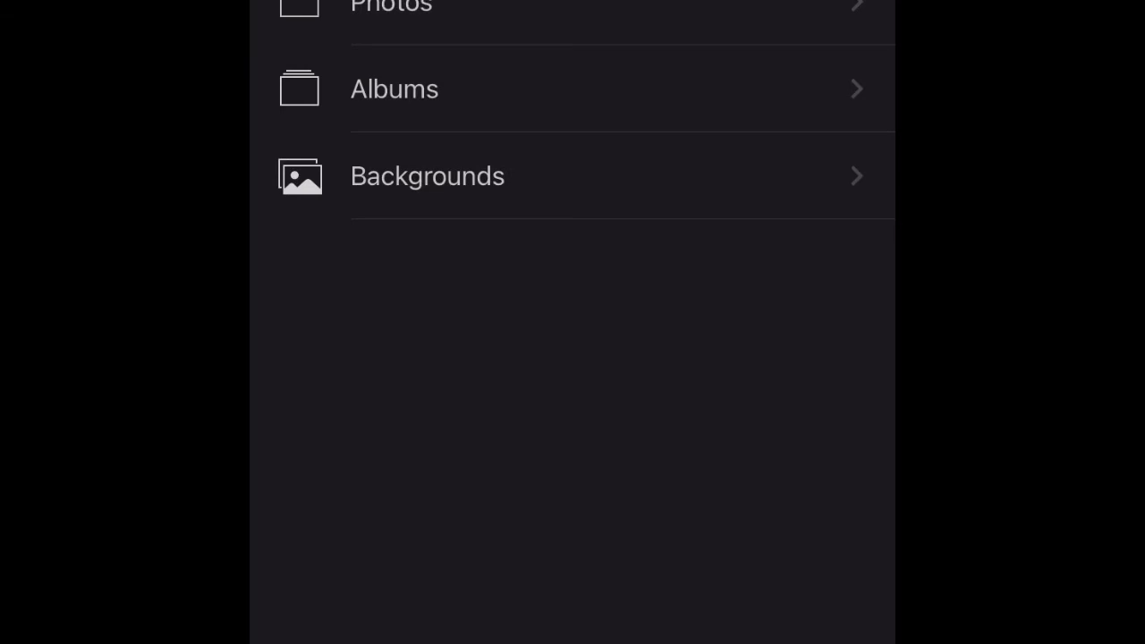
key("Up")
key("Up")
key("Up")
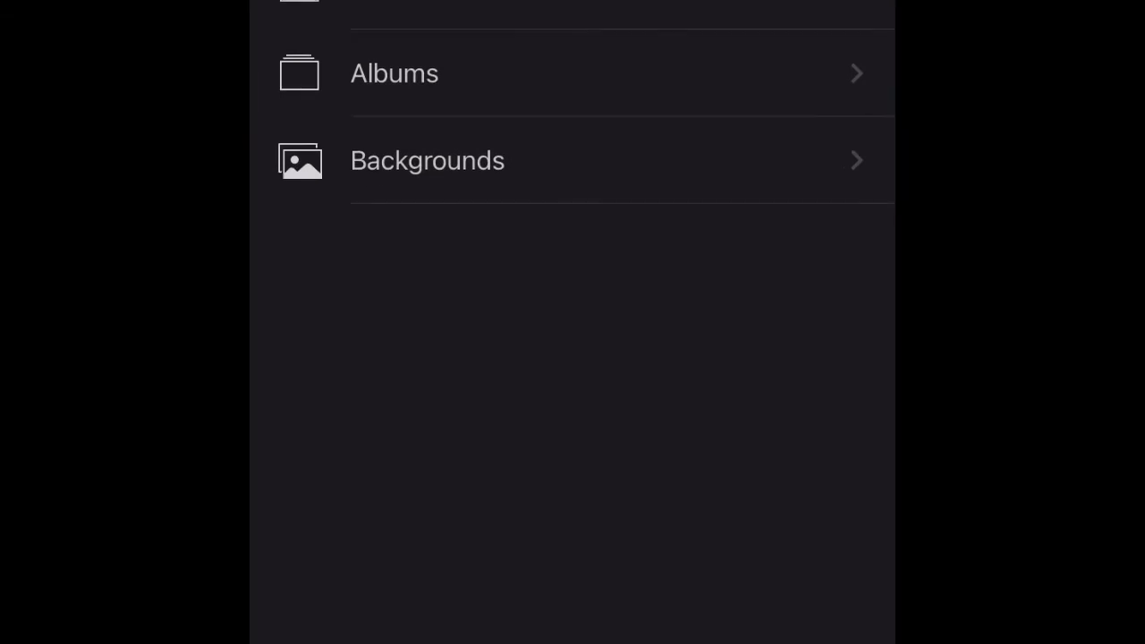
- Open Albums and browse the album list past Selfies and WhatsApp
left_click(394, 73)
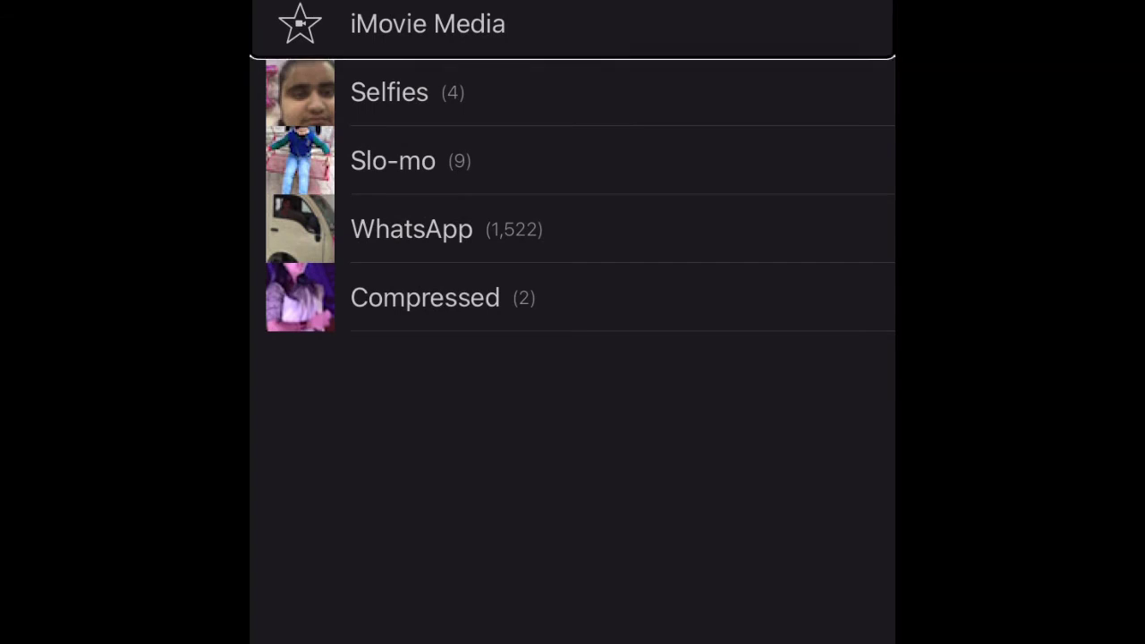
key("Down")
key("Down")
key("Down")
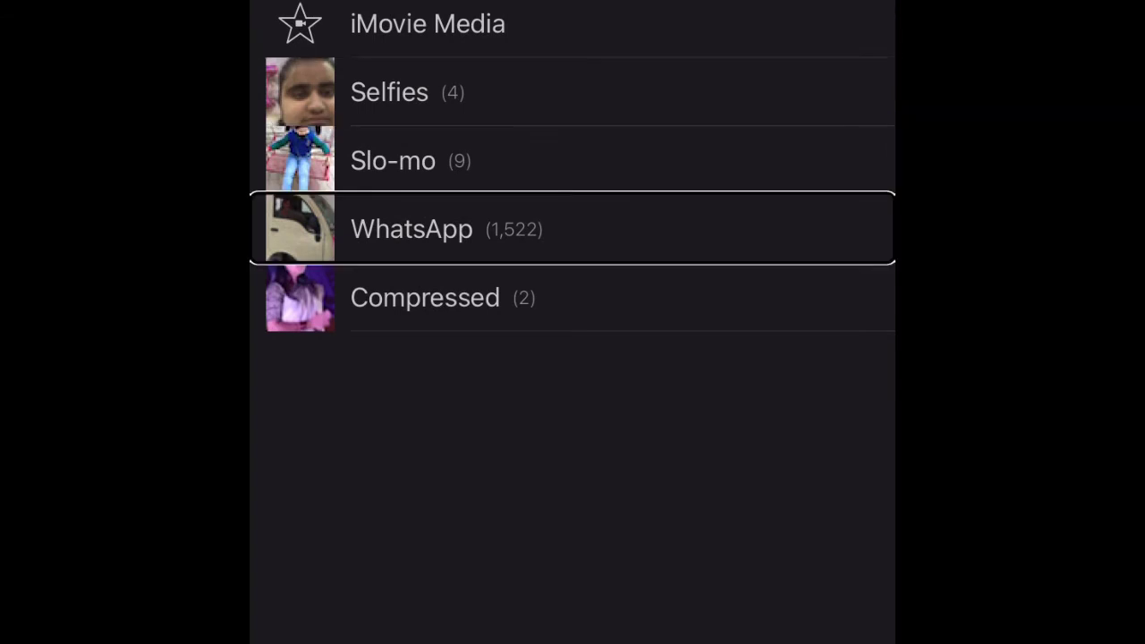
key("Down")
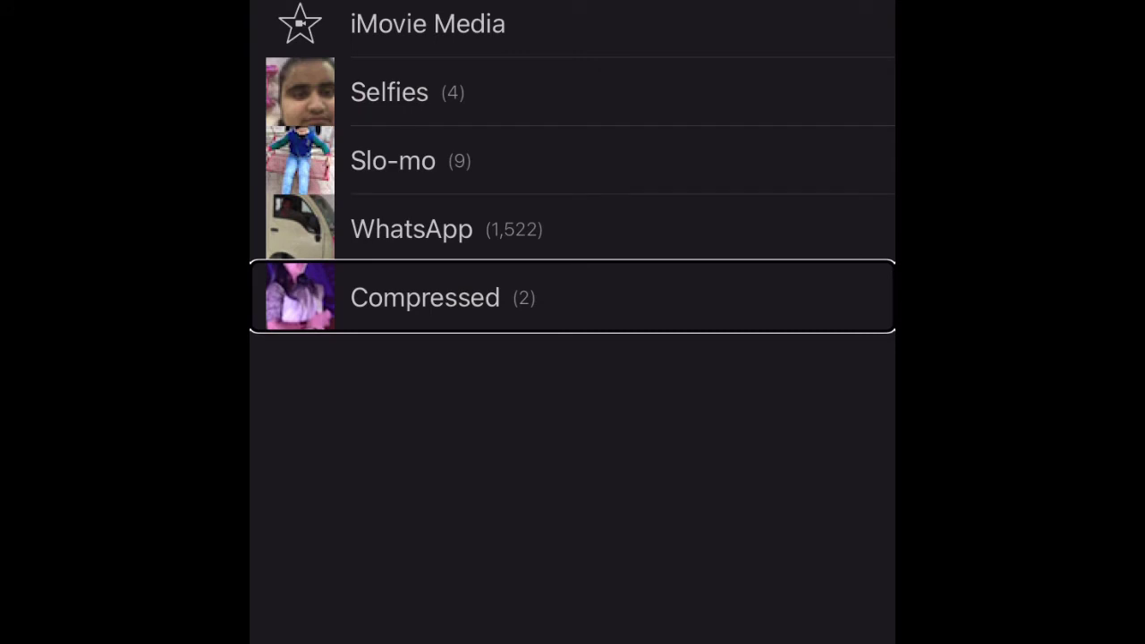
key("space")
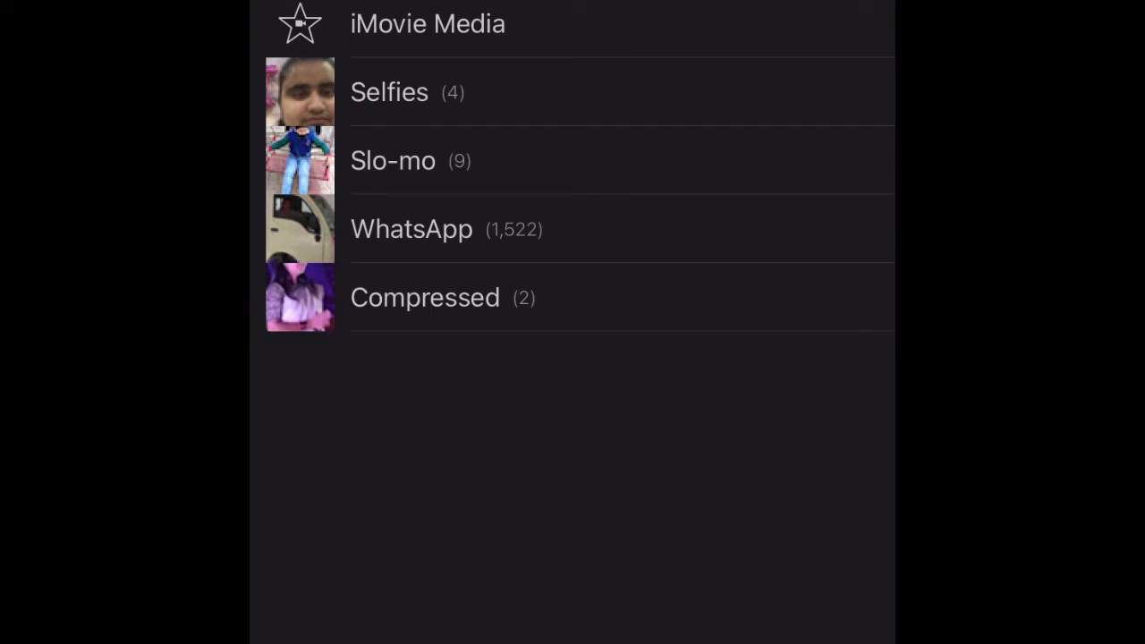
key("Up")
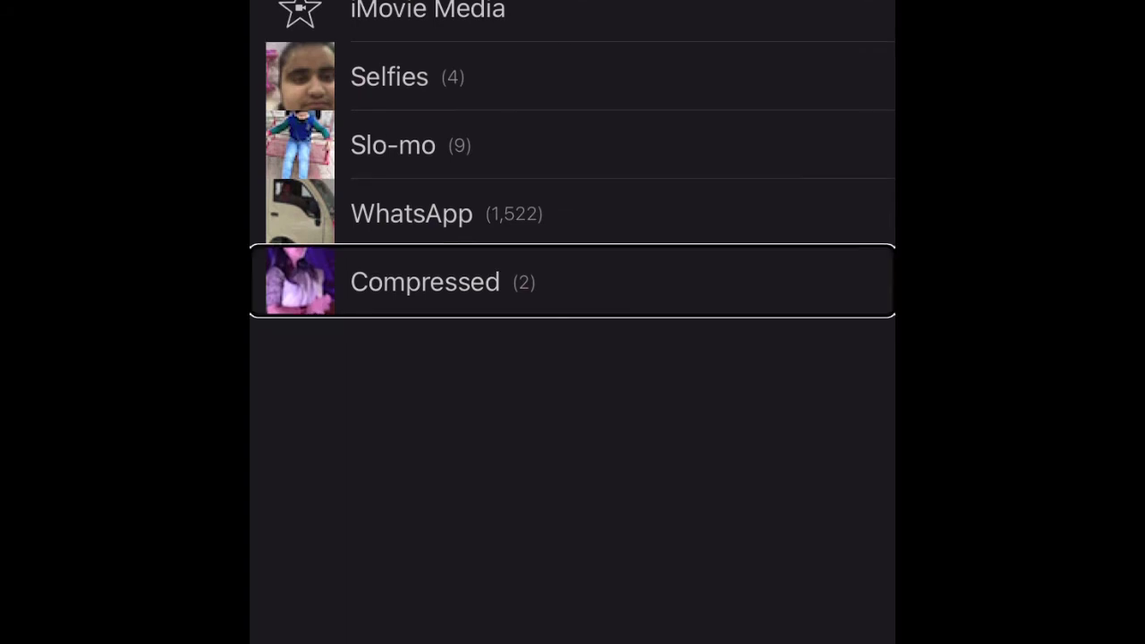
key("Up")
key("Up")
key("Up")
key("Up")
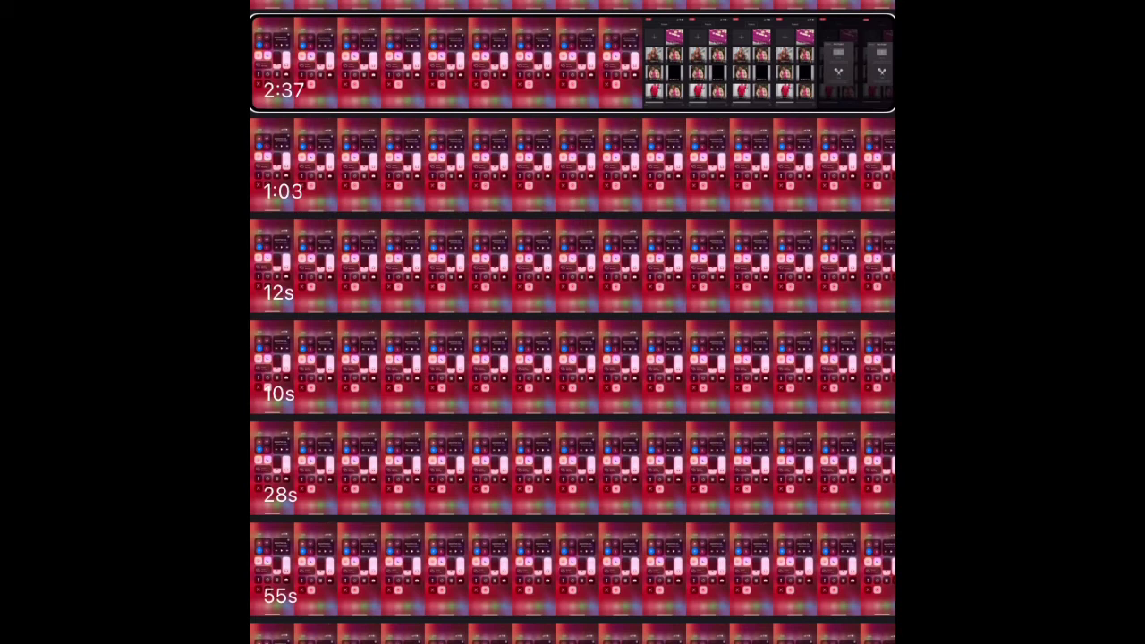
- Select the 2:37 video and mark it with the checkmark
left_click(573, 63)
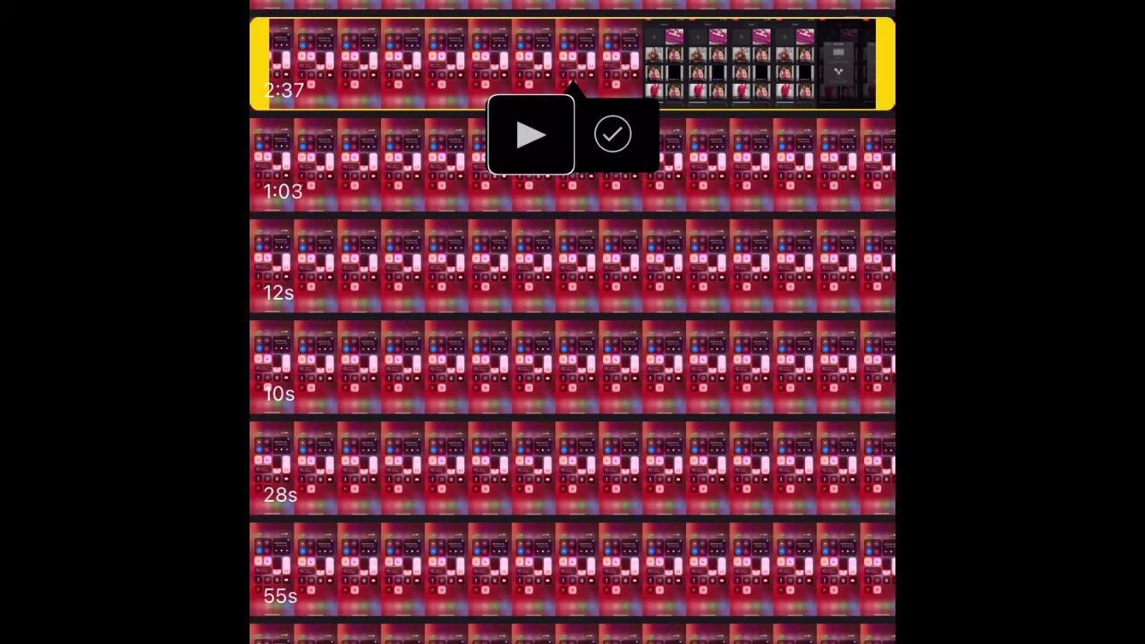
key("Right")
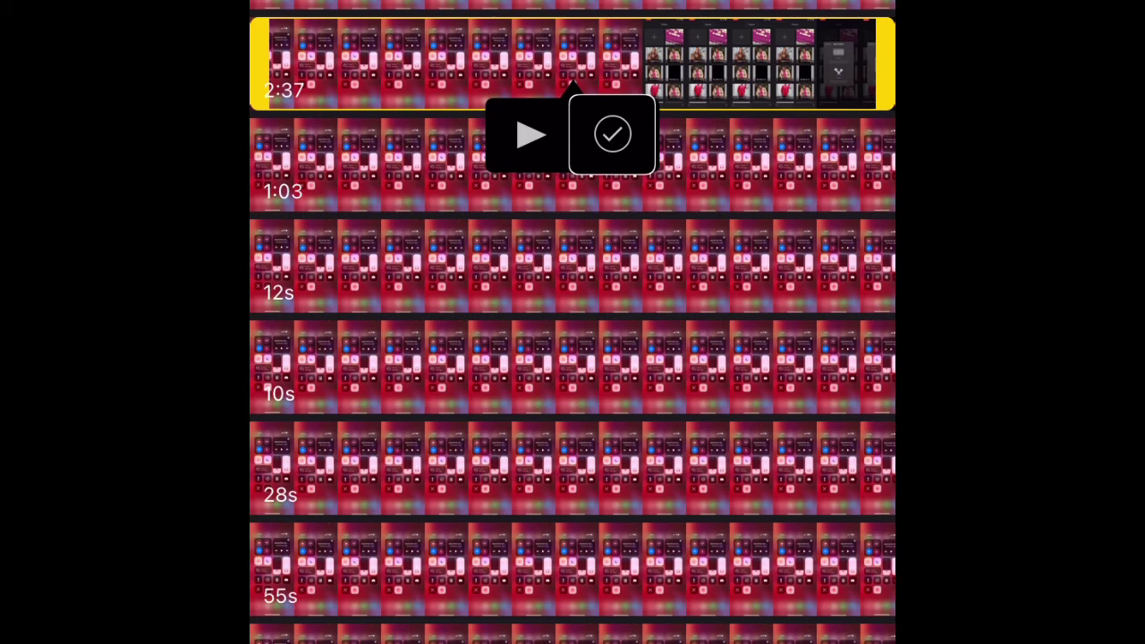
left_click(612, 134)
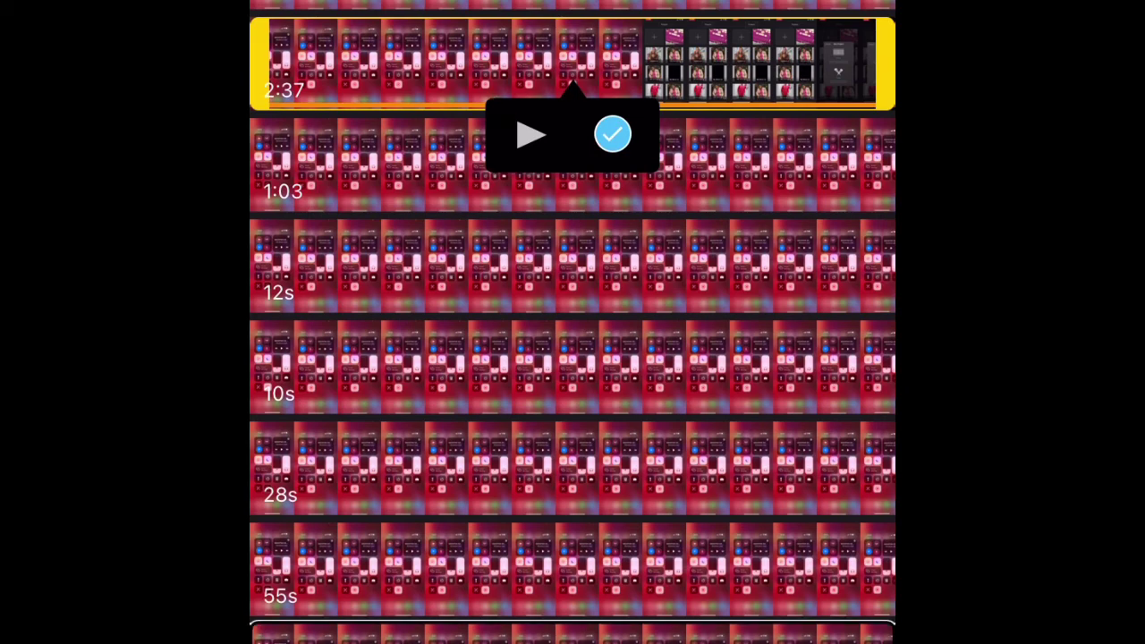
- Scroll down the album to reveal the 1:02, 59s, 43s, 5.8s and 13s clips
scroll(573, 358, "down", 2)
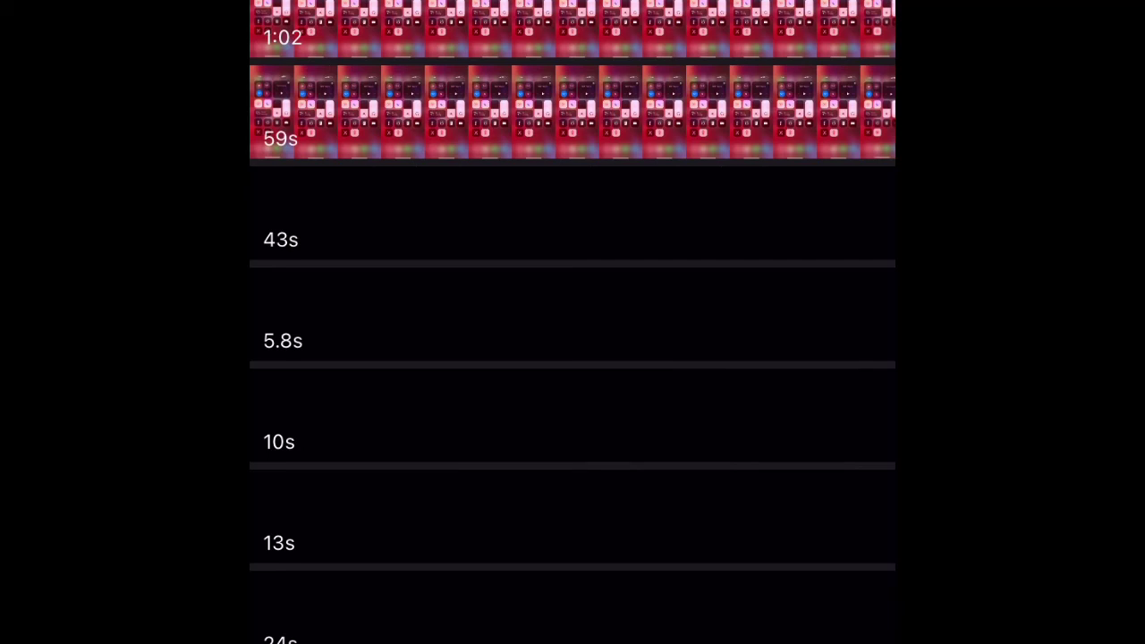
scroll(573, 322, "down", 2)
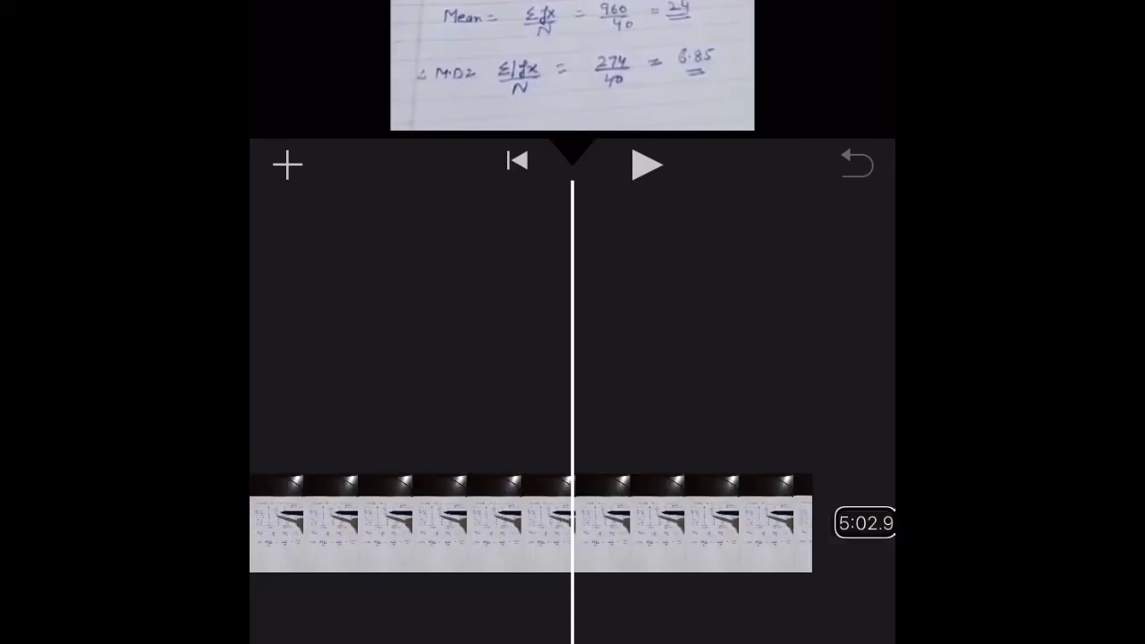
- Move focus to the + button for adding more media
key("Tab")
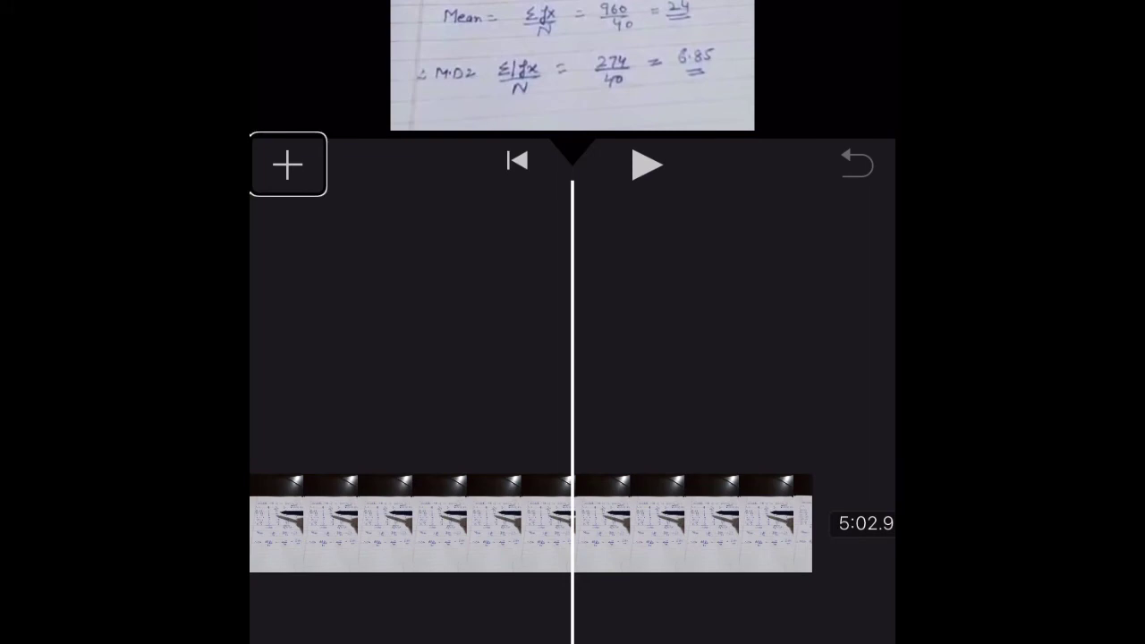